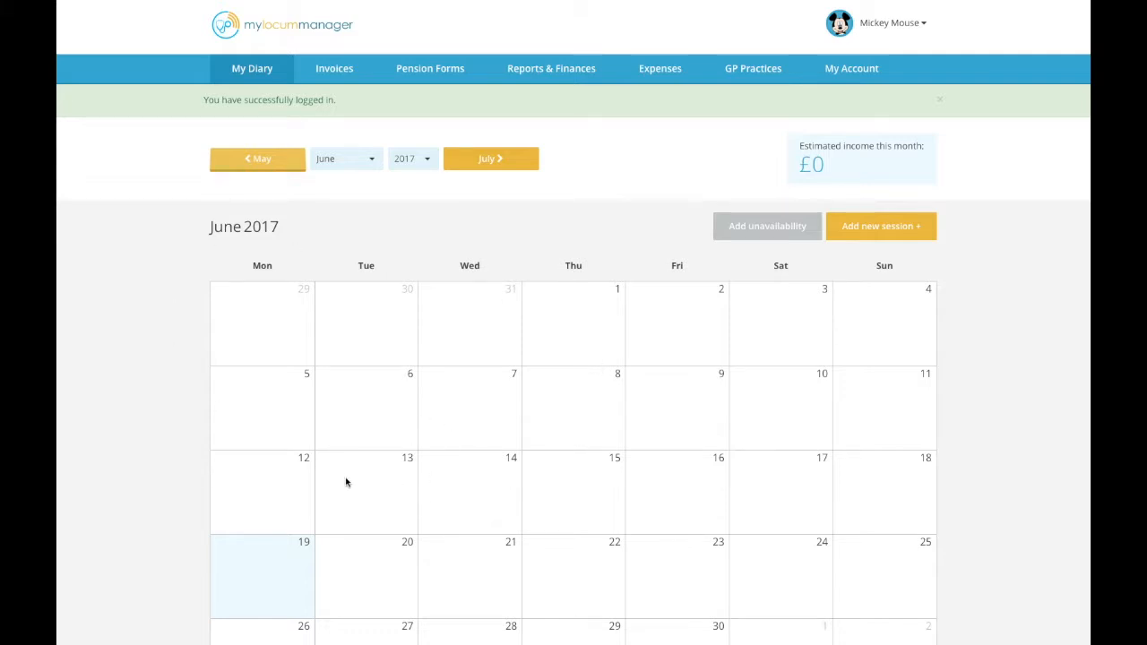
Start a new session on 12 June and select Falcon Road Medical Centre as the practice.
left_click(265, 484)
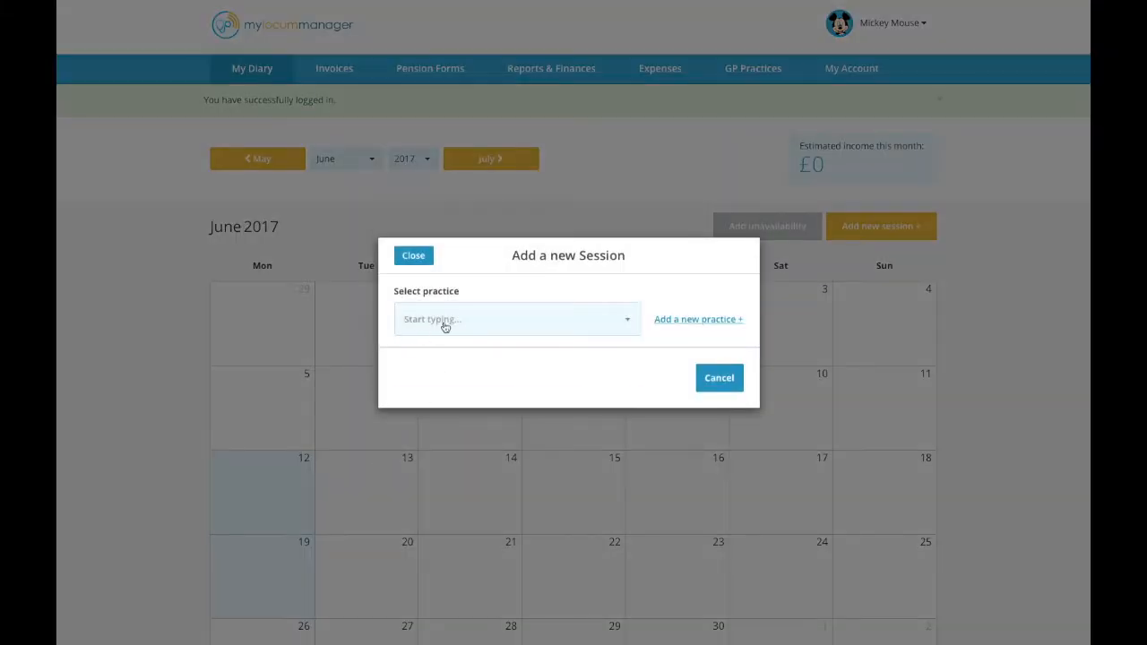
left_click(445, 325)
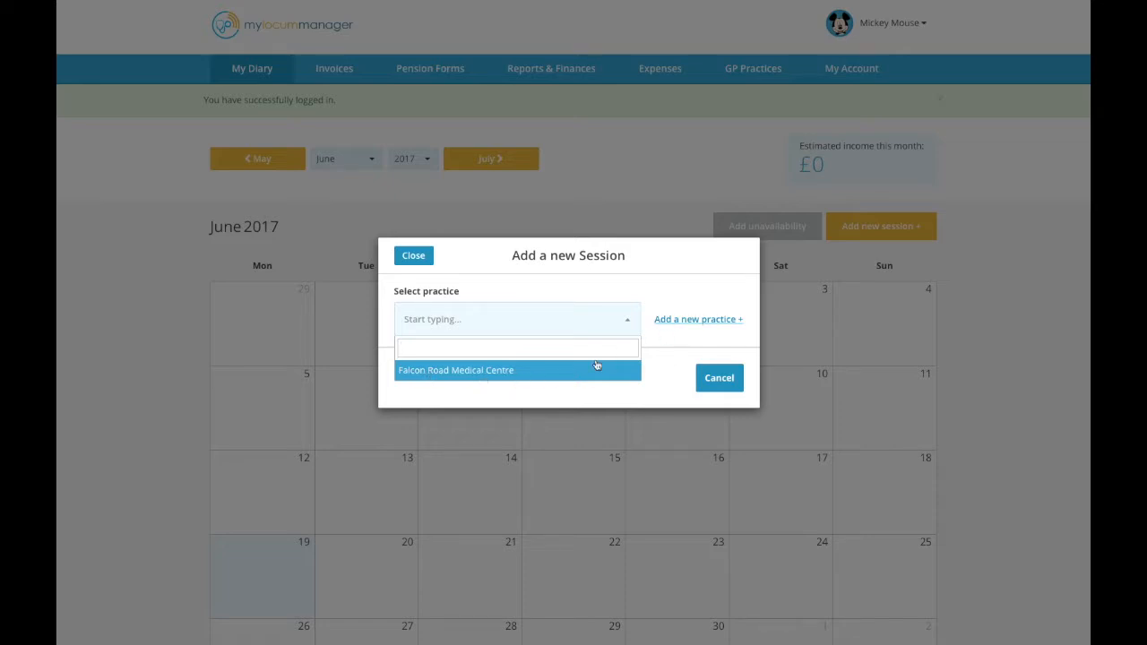
left_click(441, 372)
left_click(439, 375)
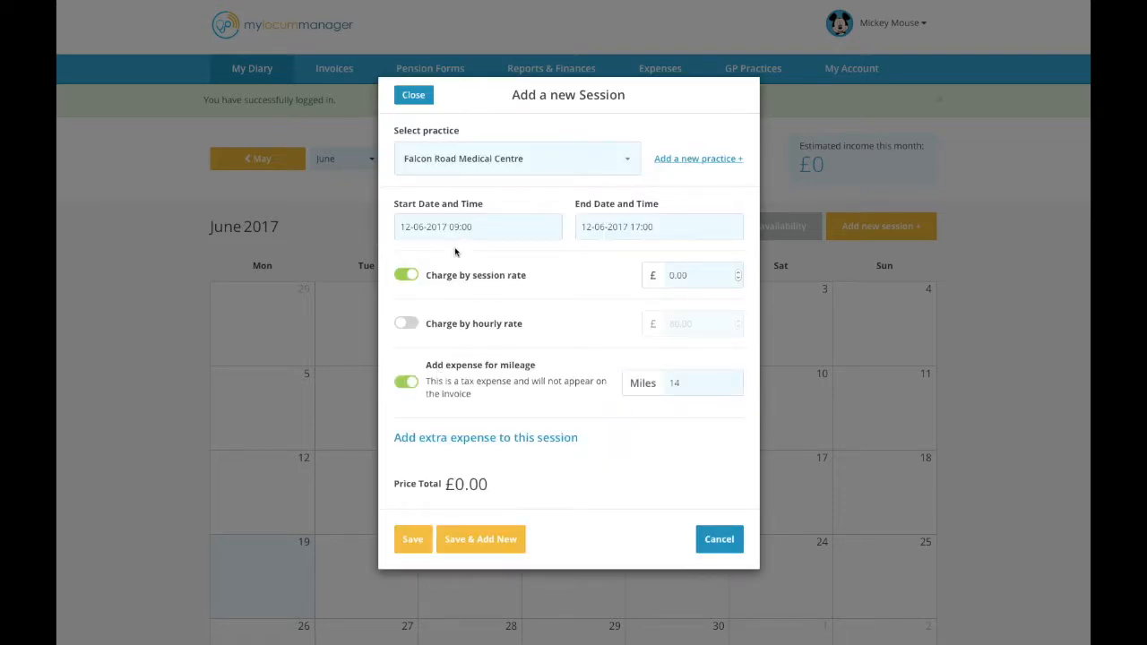
Set the session's end time to 12:00 and enter a session rate of £300.
left_click(631, 227)
type("12")
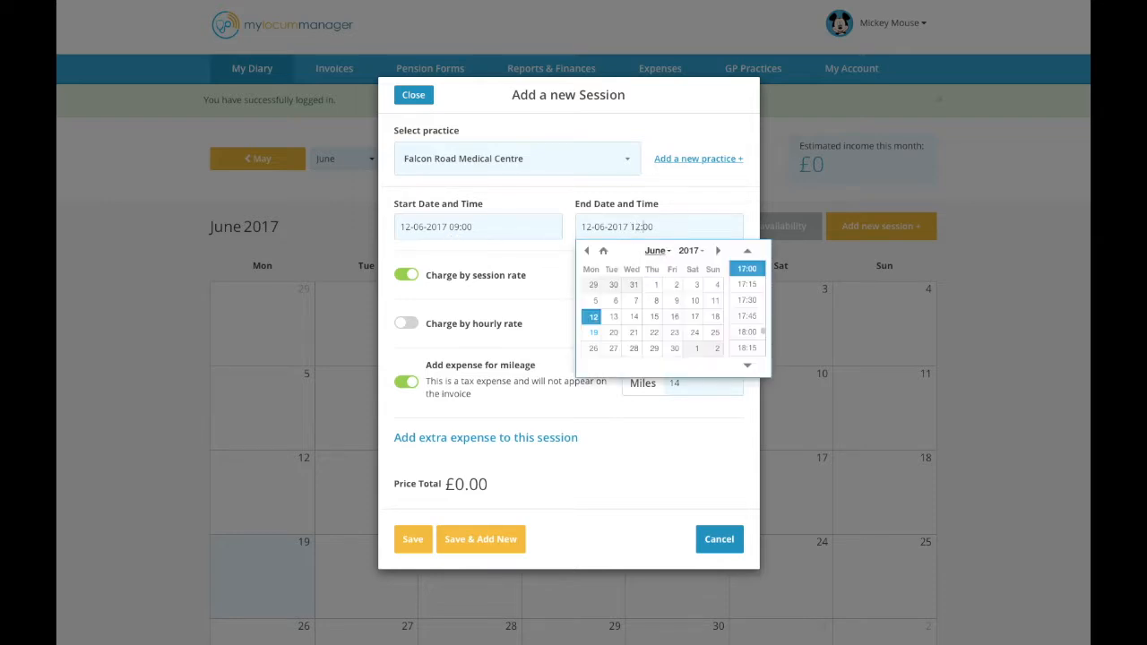
left_click(533, 289)
left_click(660, 278)
type("300.00")
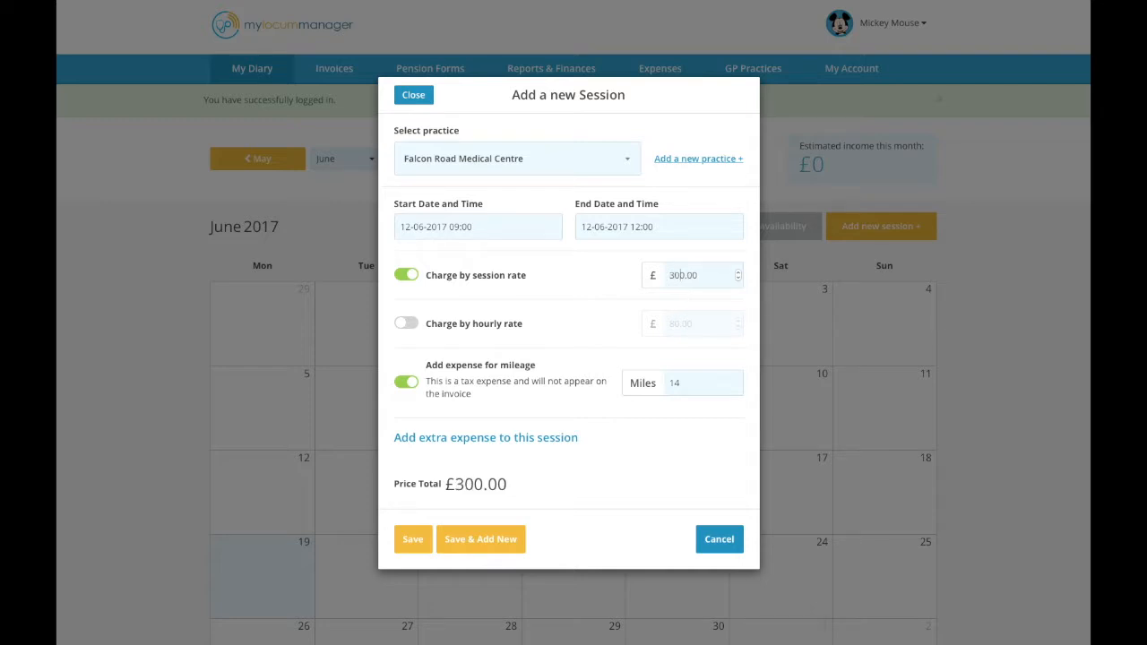
Switch to charging by the £80 hourly rate and save the session while opening another new one.
left_click(409, 324)
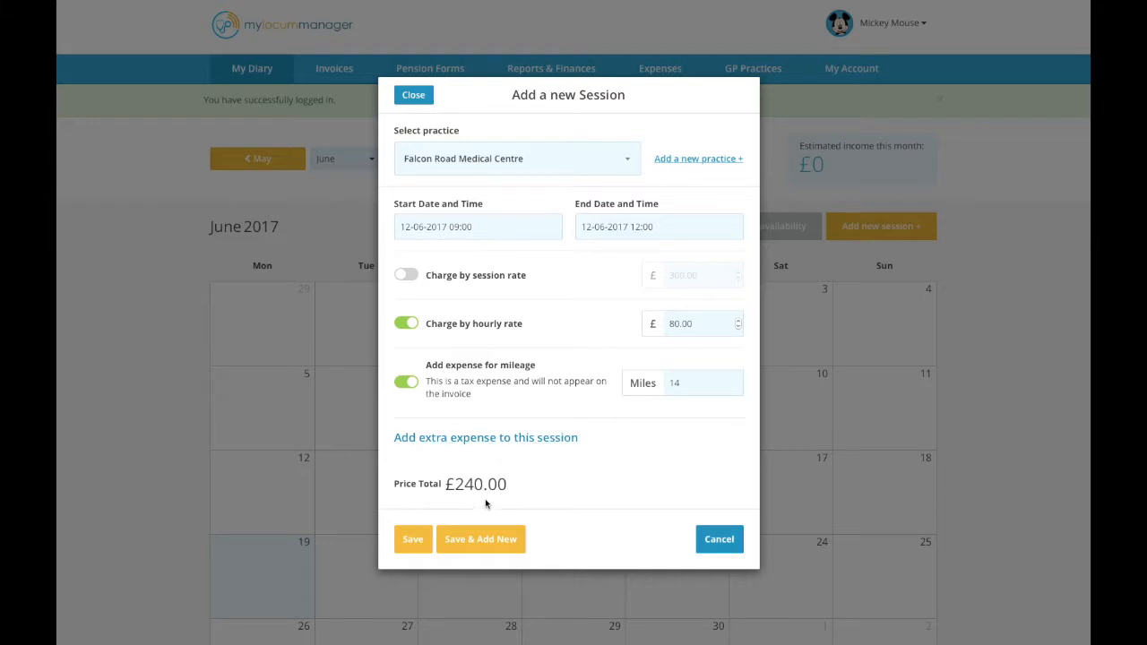
left_click(465, 547)
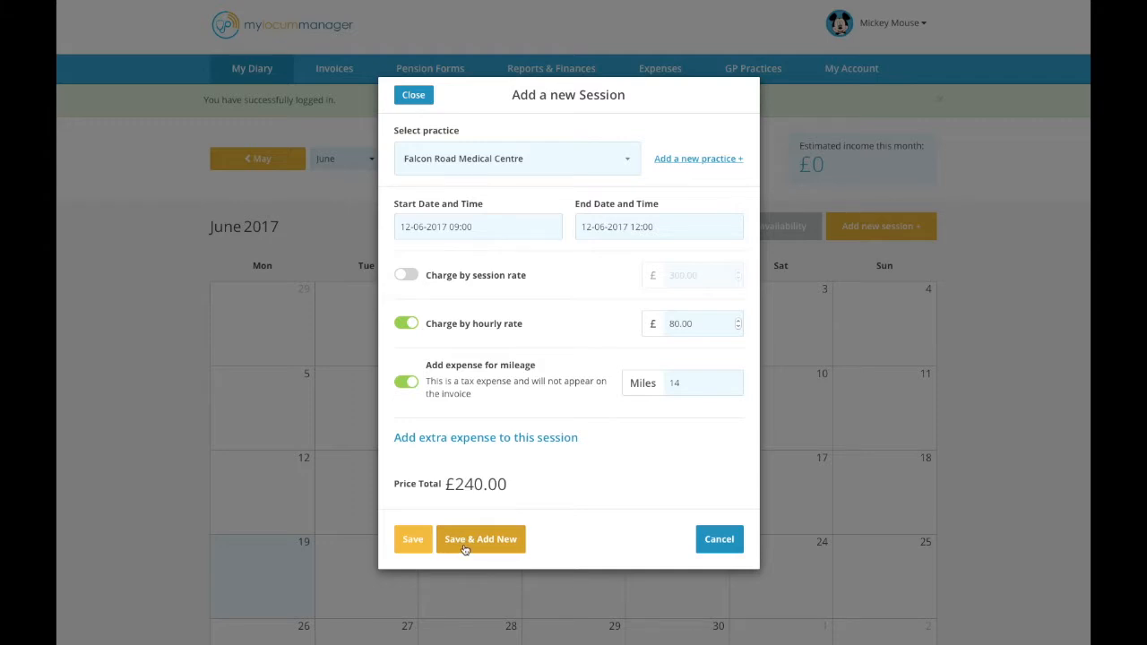
Set the new session's start time to 14:00 and end time to 17:00 on 12 June.
left_click(451, 227)
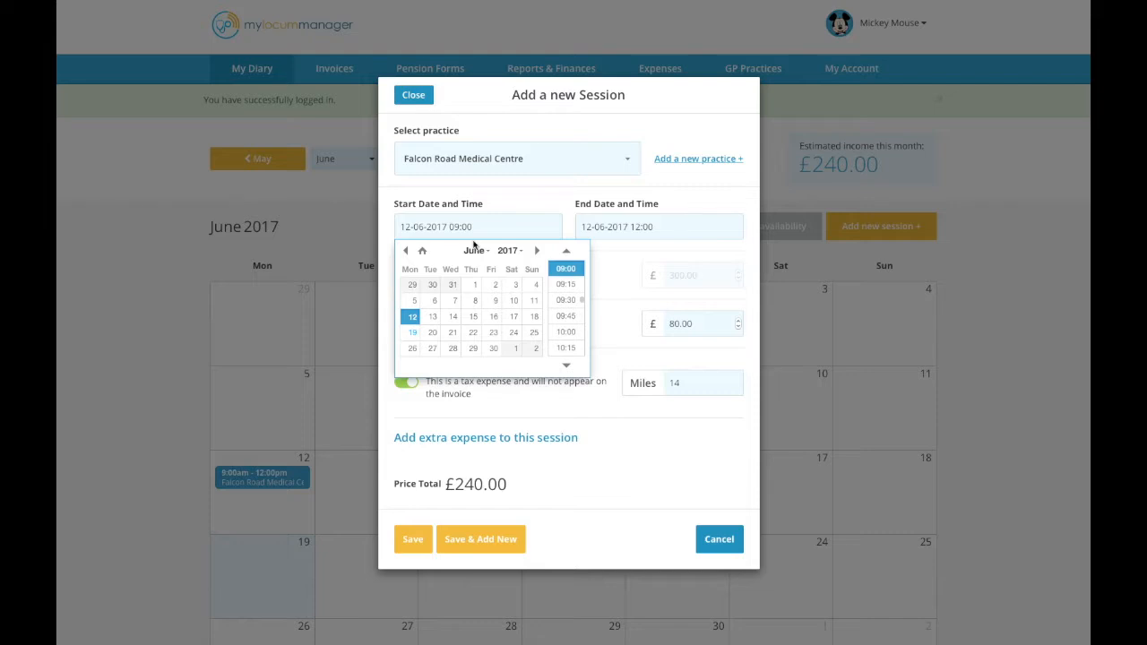
double_click(454, 227)
type("14")
left_click(634, 227)
double_click(634, 227)
type("17")
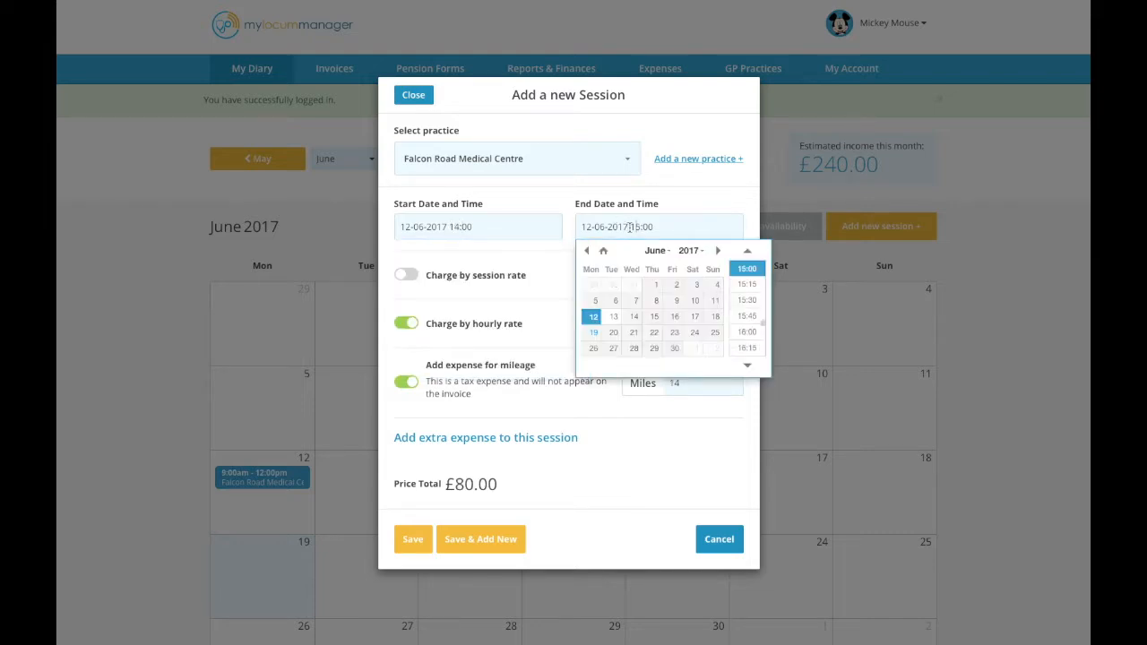
left_click(536, 286)
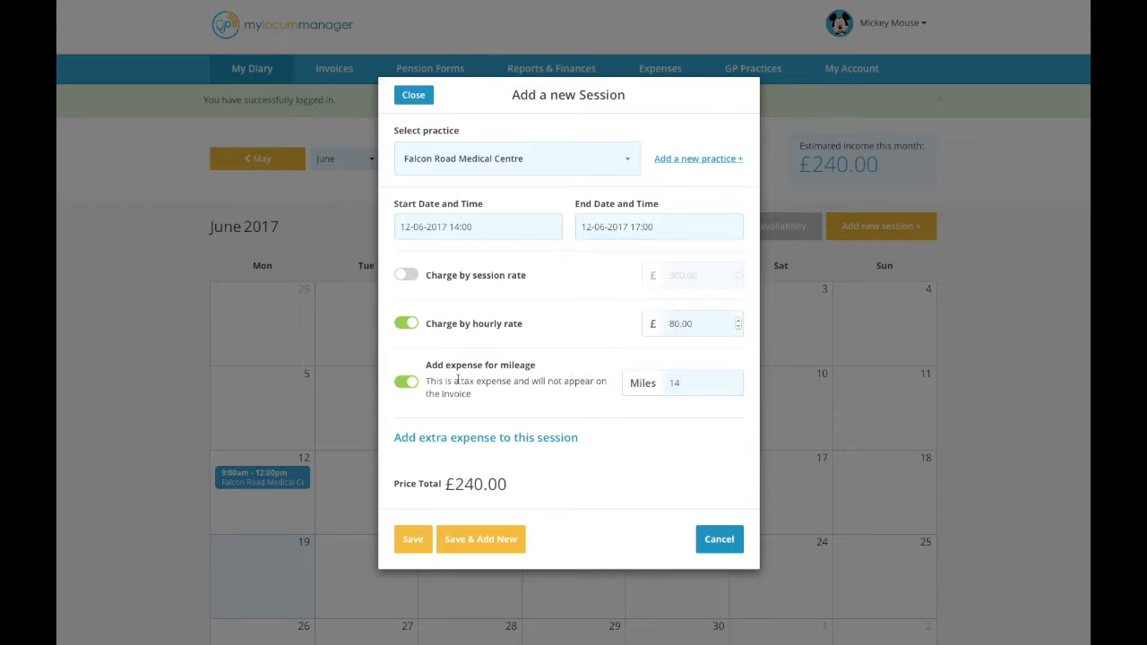
Turn off the mileage expense for this session and save it.
left_click(408, 383)
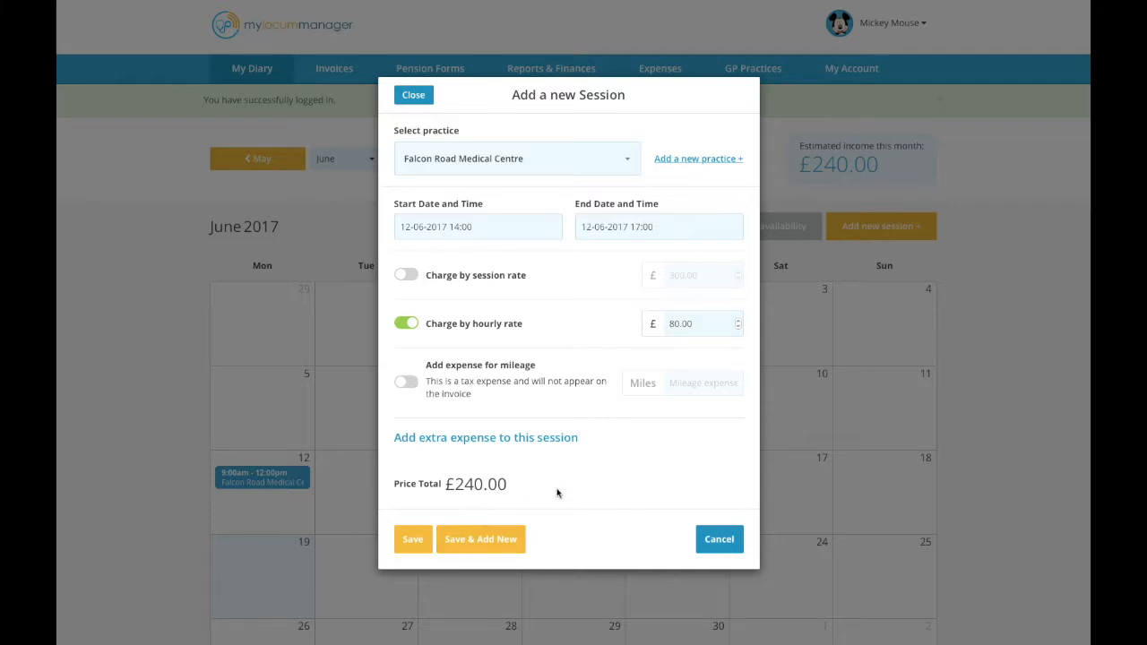
left_click(414, 540)
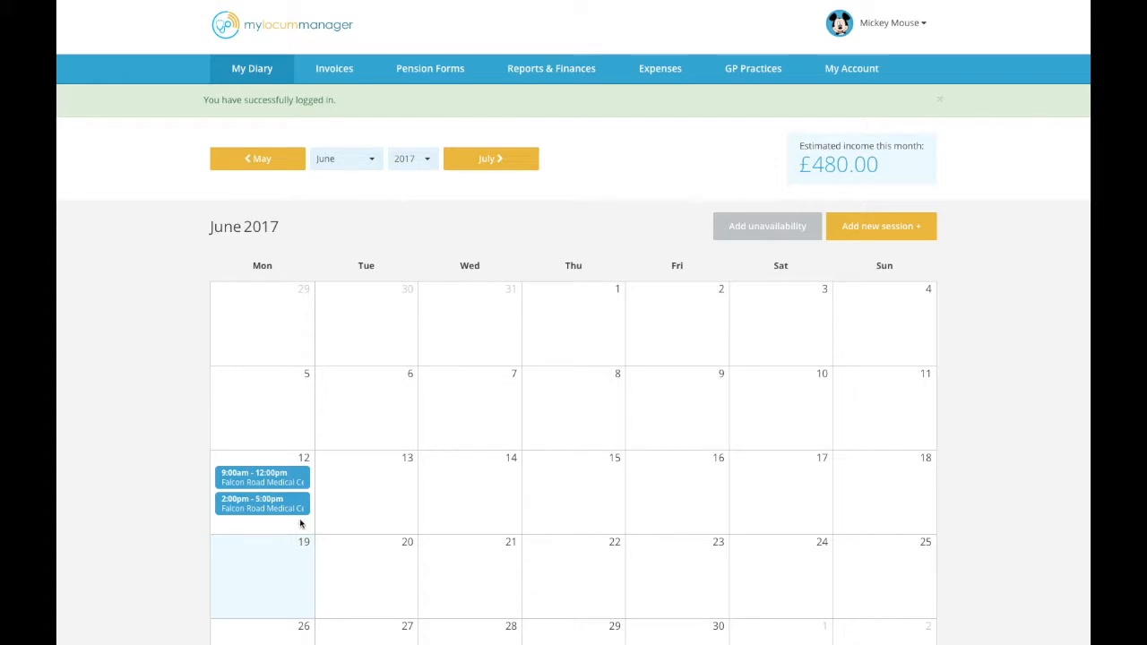
Open the 2:00pm session on 12 June and add an extra expense totalling £30.
left_click(289, 508)
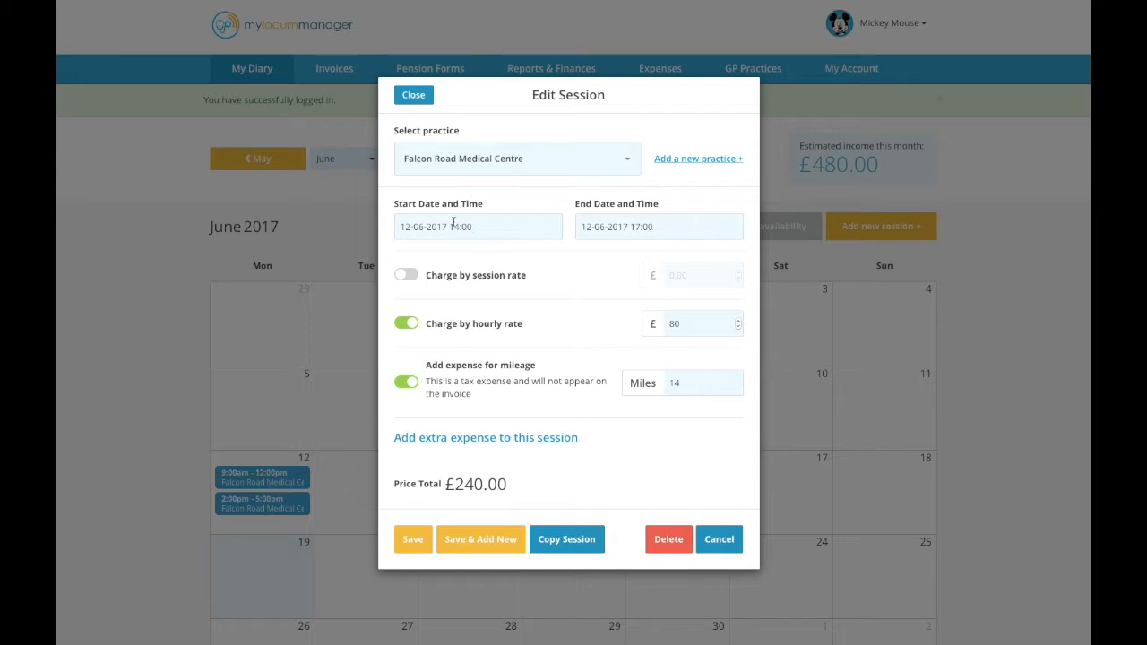
left_click(485, 445)
scroll(471, 471, "down", 1)
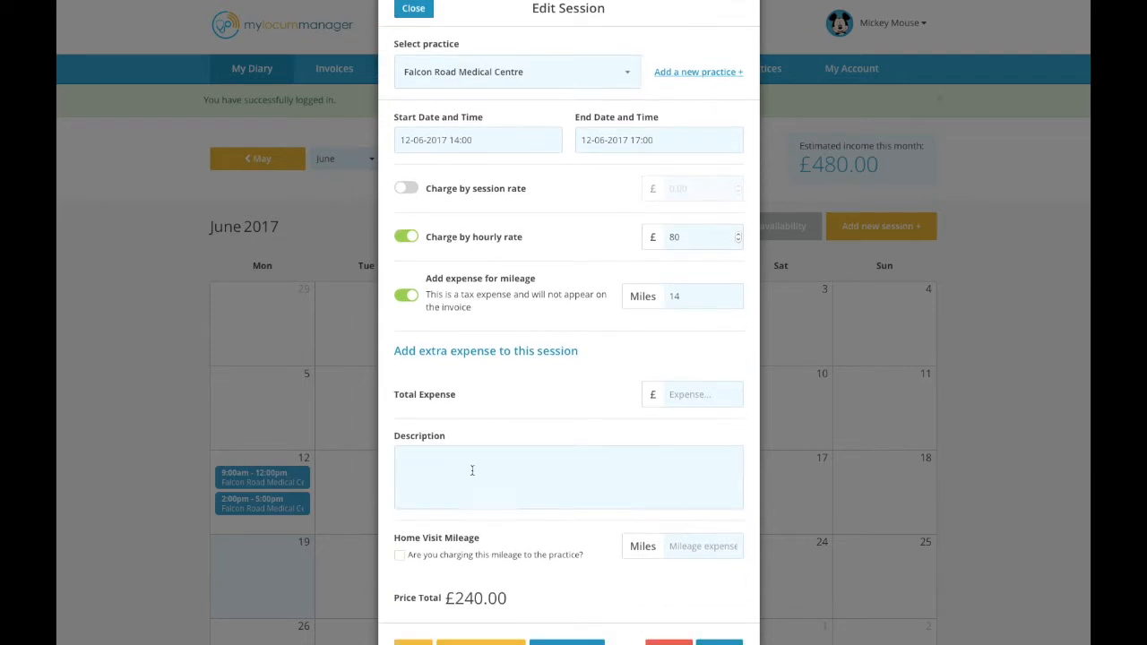
left_click(689, 397)
type("30")
Describe the expense as "Home visit", enter 3 miles of home visit mileage, and save the session.
left_click(535, 478)
type("Home visit")
scroll(541, 457, "down", 1)
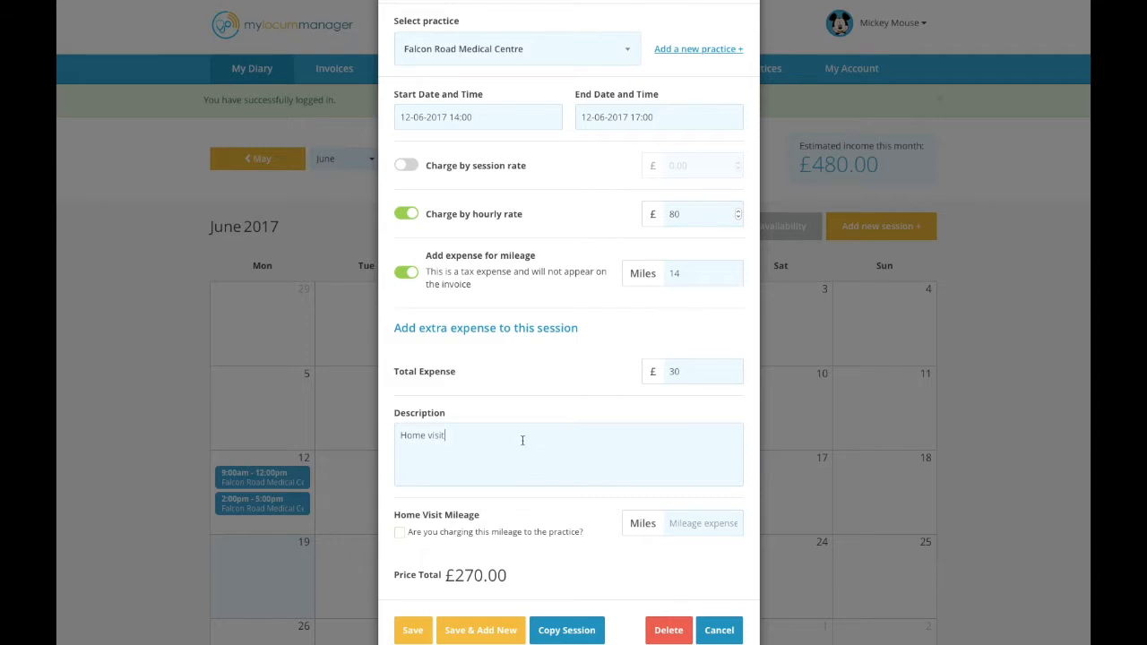
left_click(687, 518)
type("3")
left_click(410, 633)
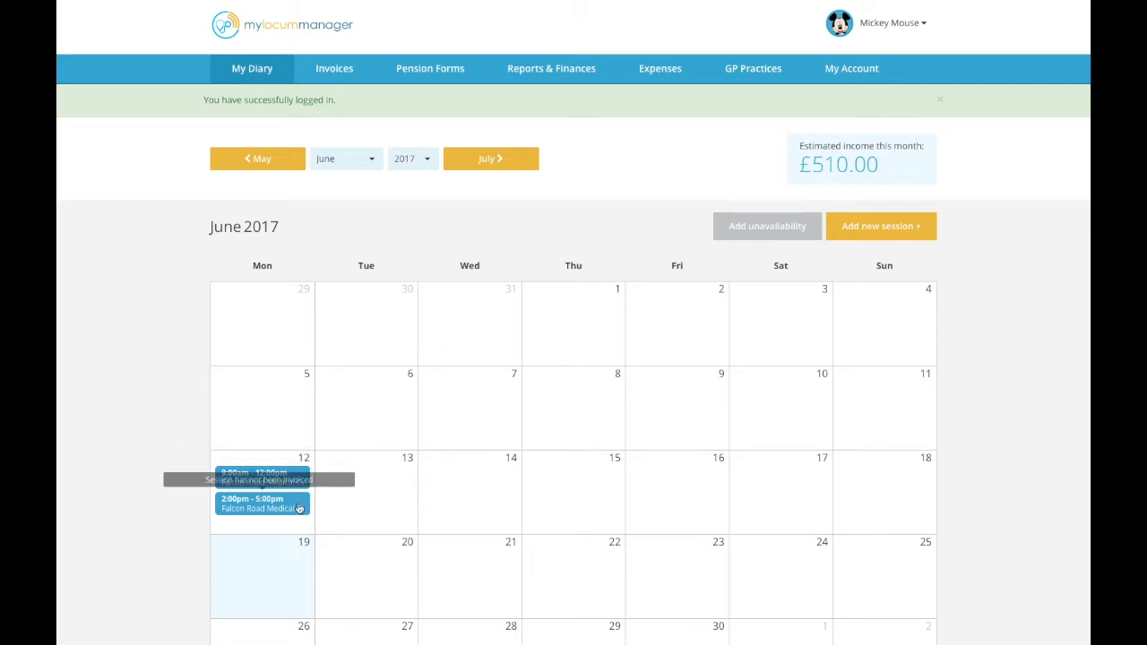
Copy the 9:00am session from 12 June onto 13, 14, 15 and 16 June, then stop duplicating.
left_click(282, 476)
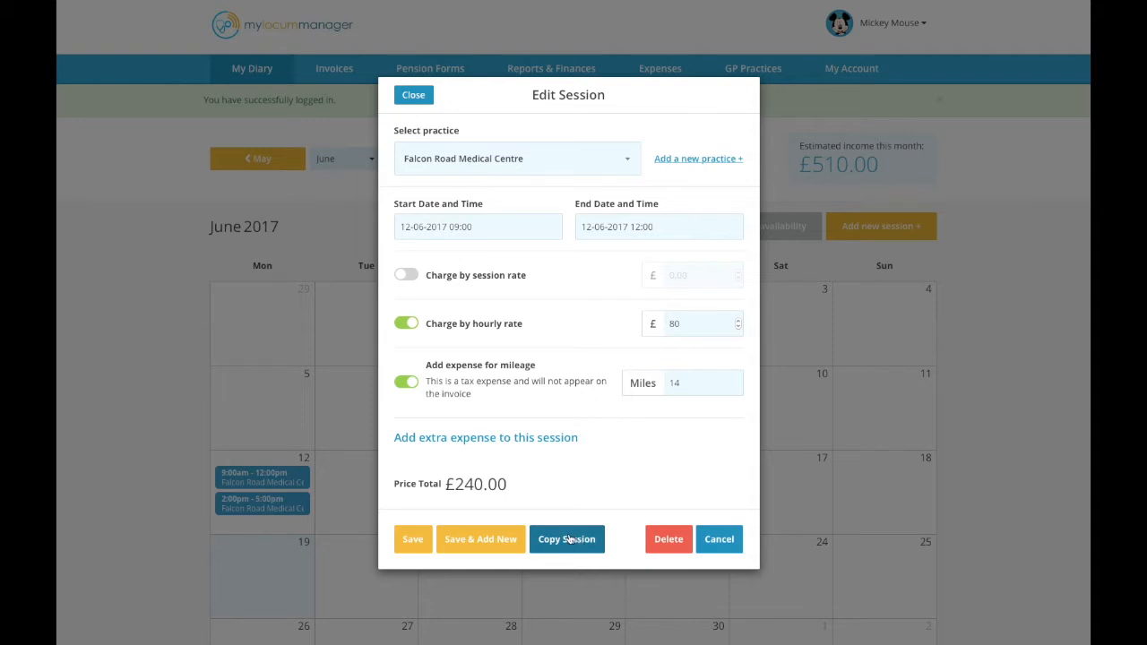
left_click(571, 538)
left_click(381, 481)
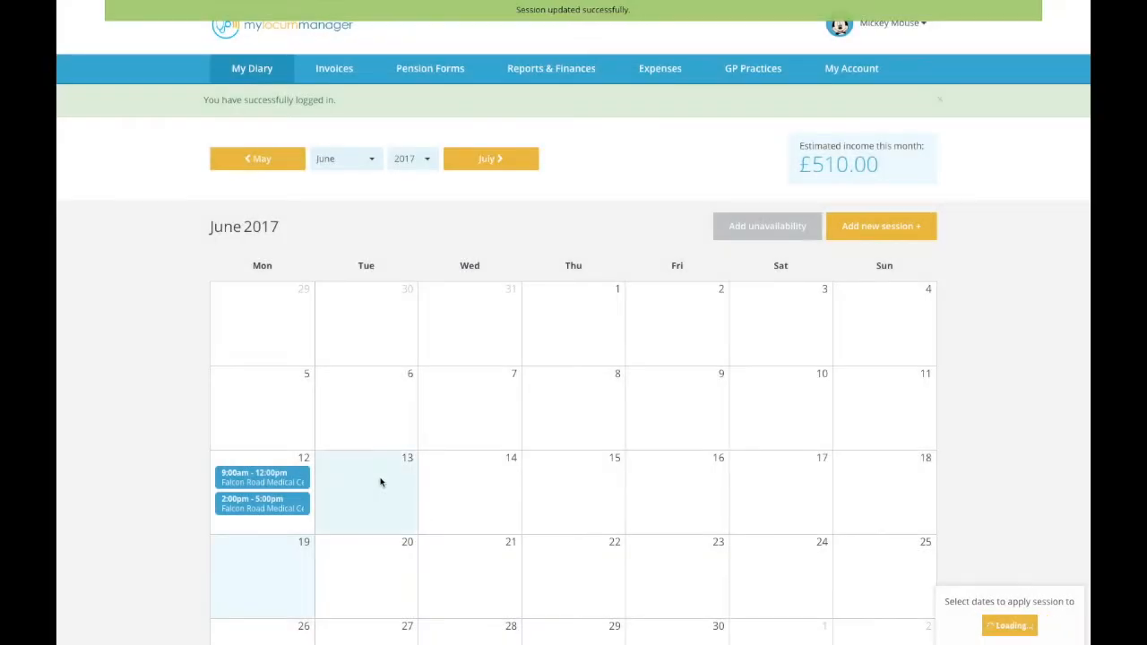
left_click(474, 490)
left_click(582, 490)
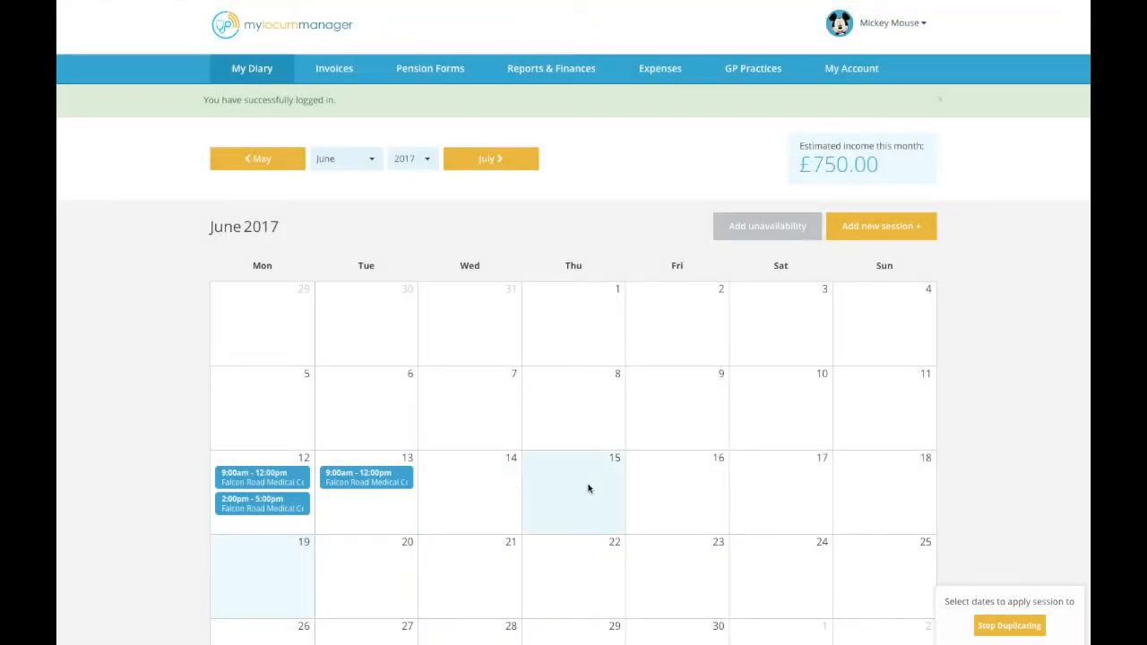
left_click(677, 485)
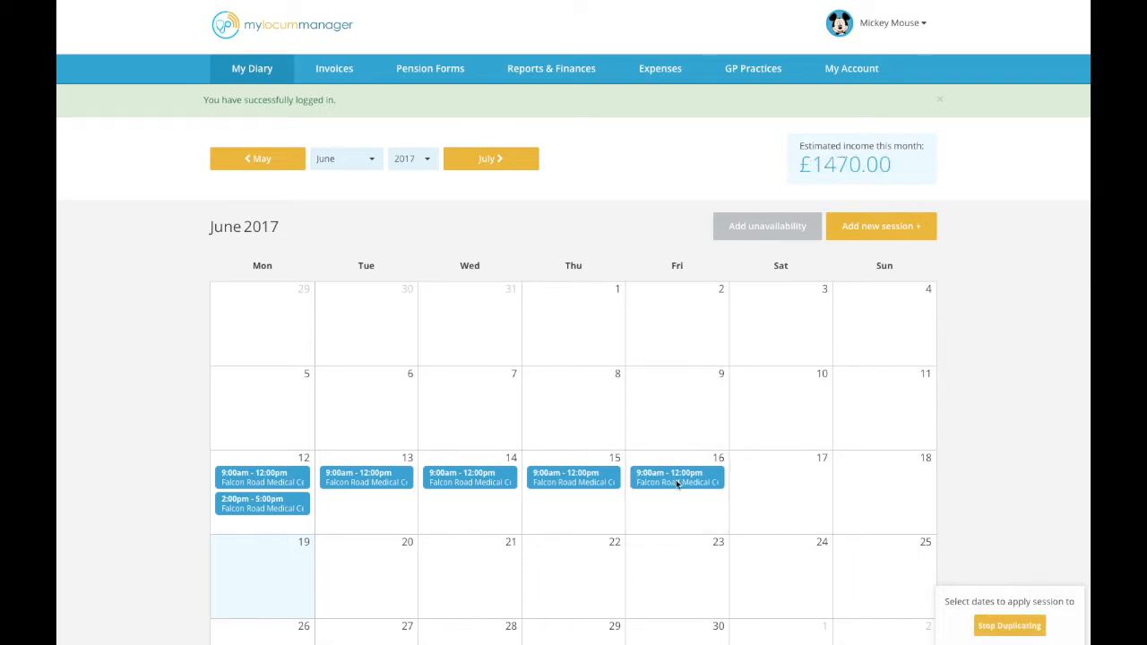
left_click(1011, 626)
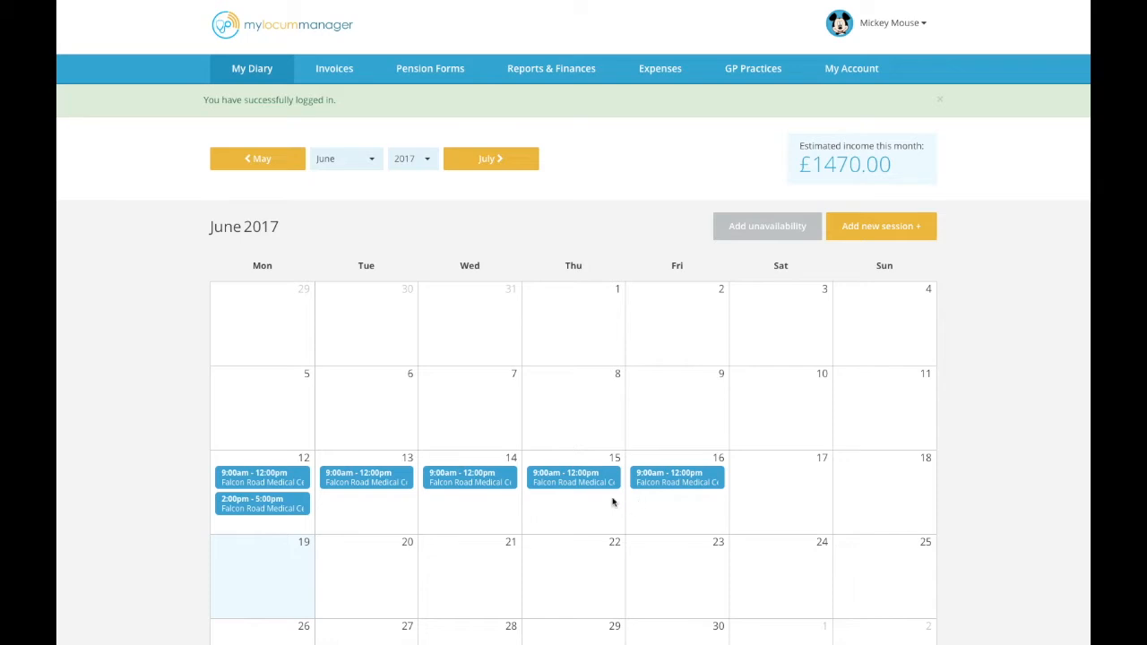
Move the 15 June session to 22 June and back to 15 June.
left_click_drag(579, 478, 575, 545)
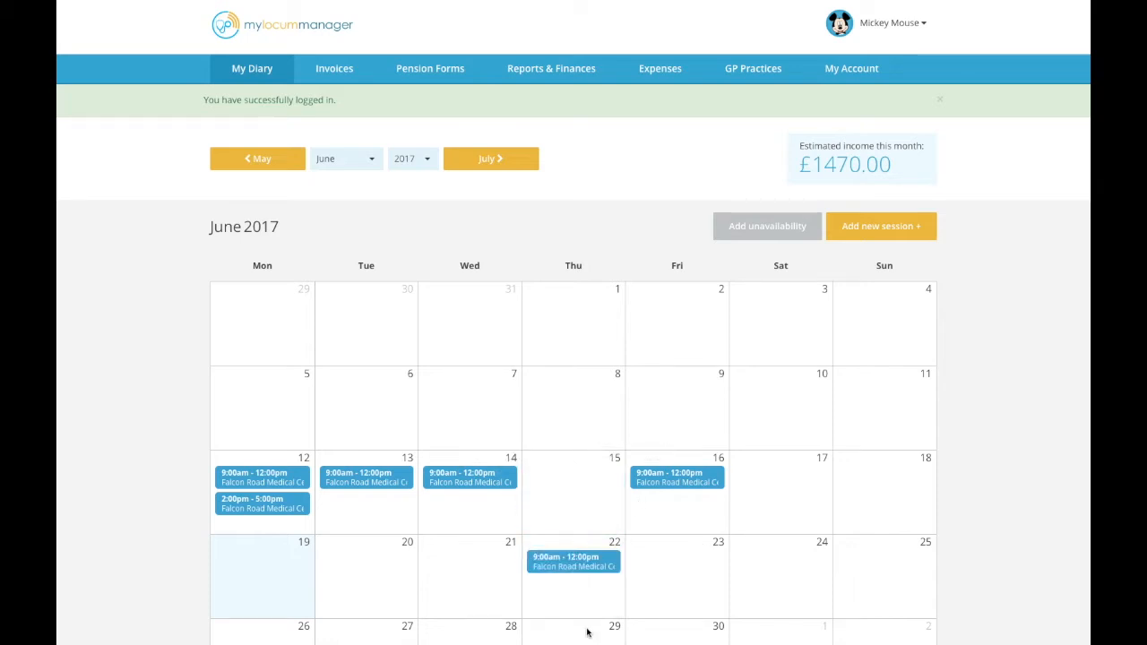
left_click_drag(571, 564, 574, 486)
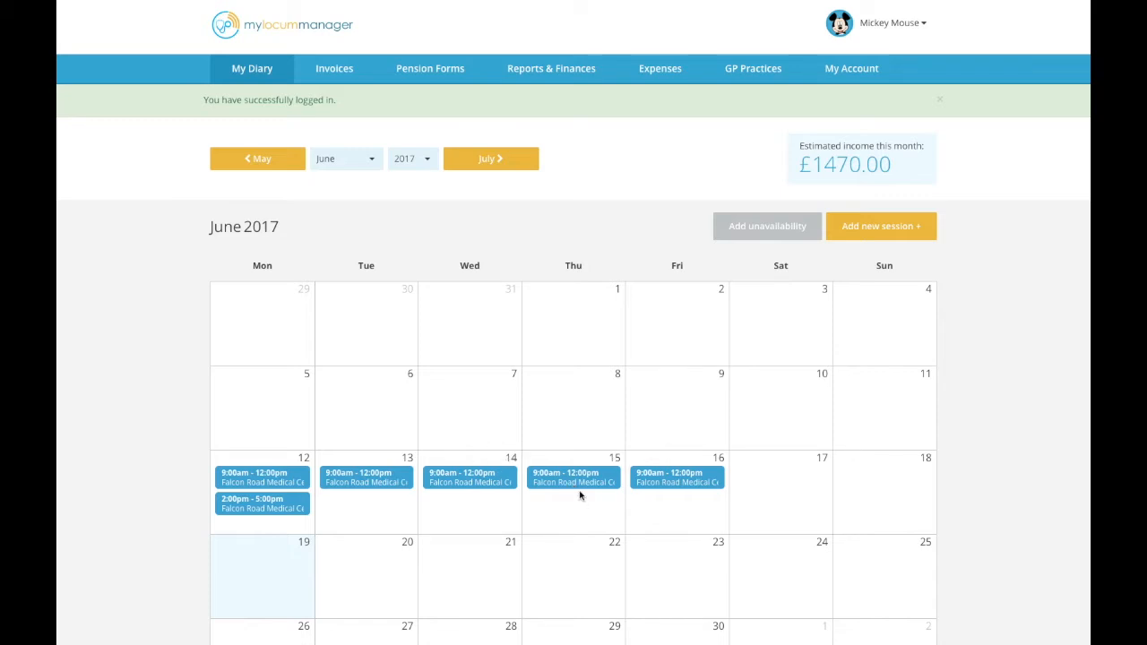
Add an unavailability on 19 June described as "Red Whale GP Update Course" and save it.
left_click(747, 229)
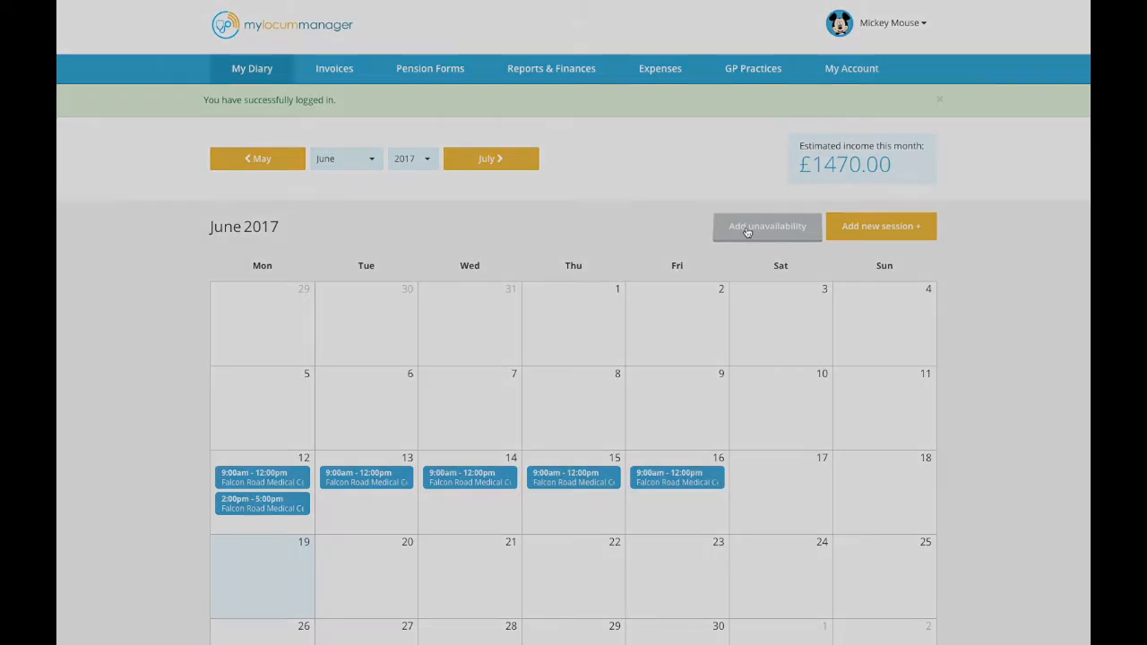
left_click(468, 294)
type("Re")
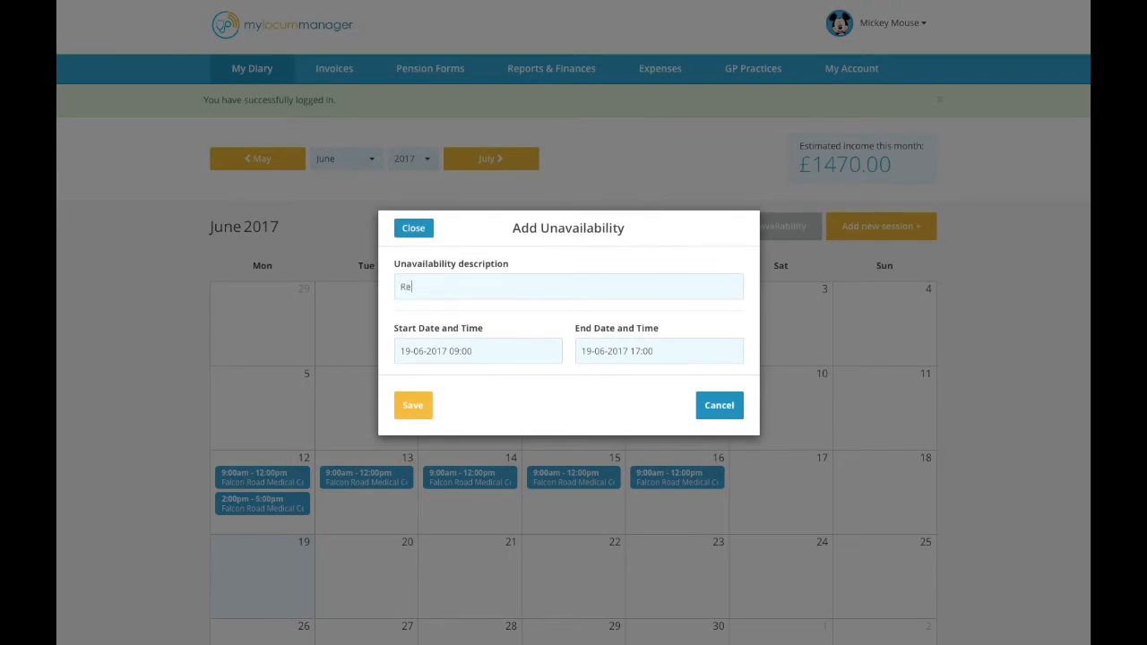
type("d Whale GP Update Course")
left_click(406, 411)
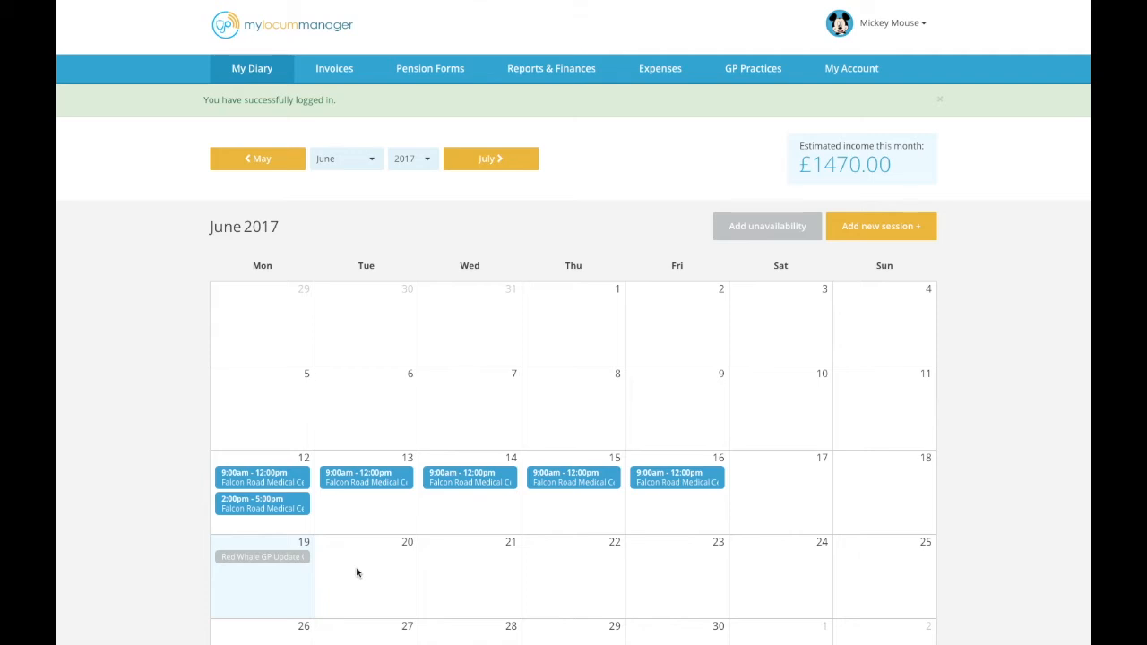
Try to download the diary for syncing with the smartphone calendar, then cancel opening Calendar.
scroll(484, 547, "down", 4)
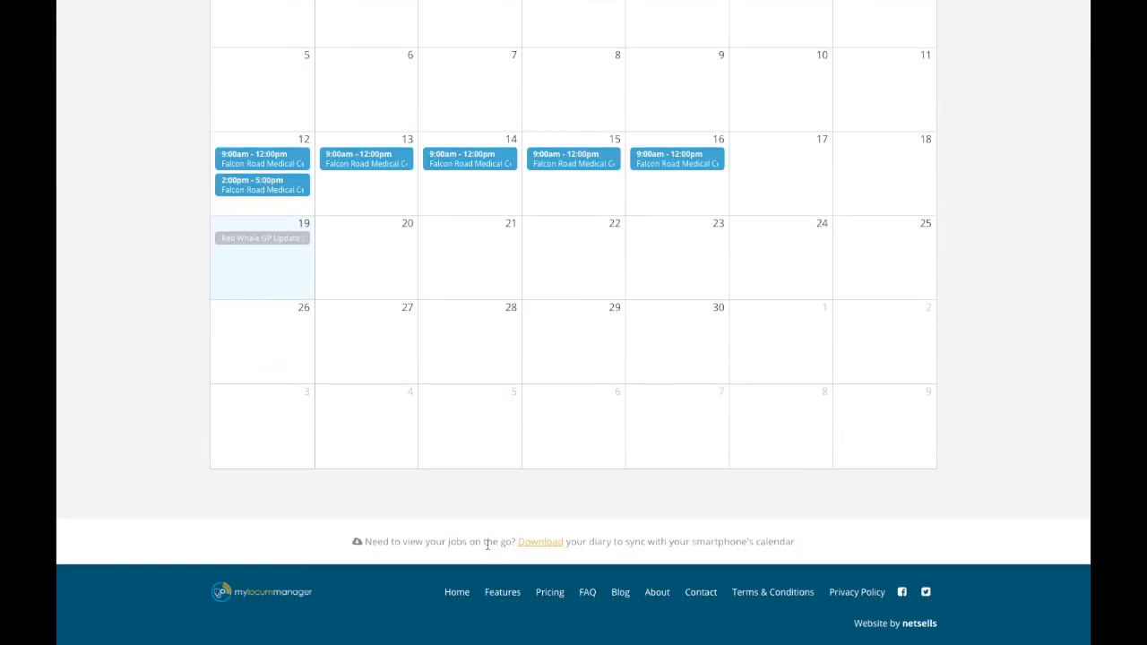
left_click(534, 543)
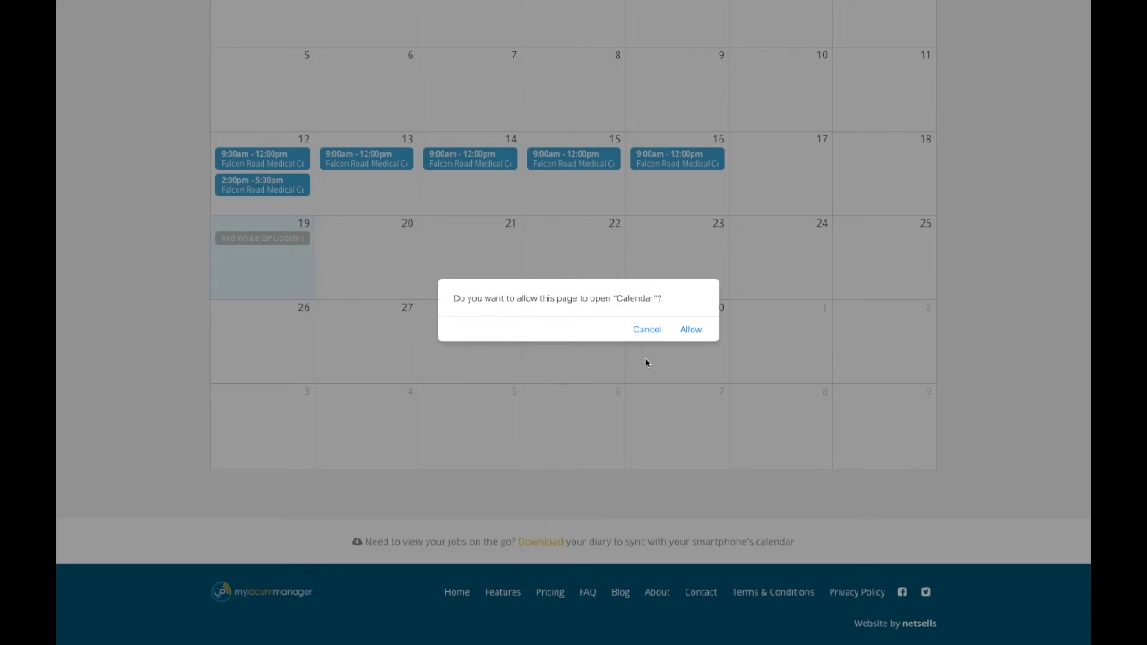
left_click(654, 332)
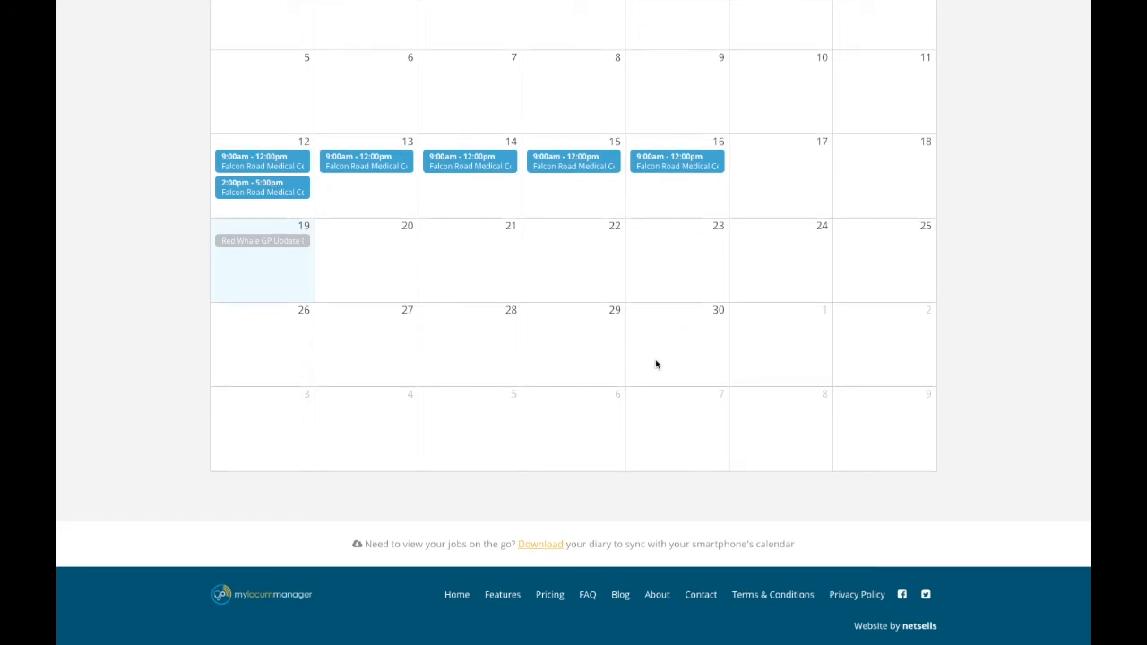
Go to the previous month, May 2017, in the diary.
scroll(655, 364, "up", 2)
scroll(656, 364, "up", 2)
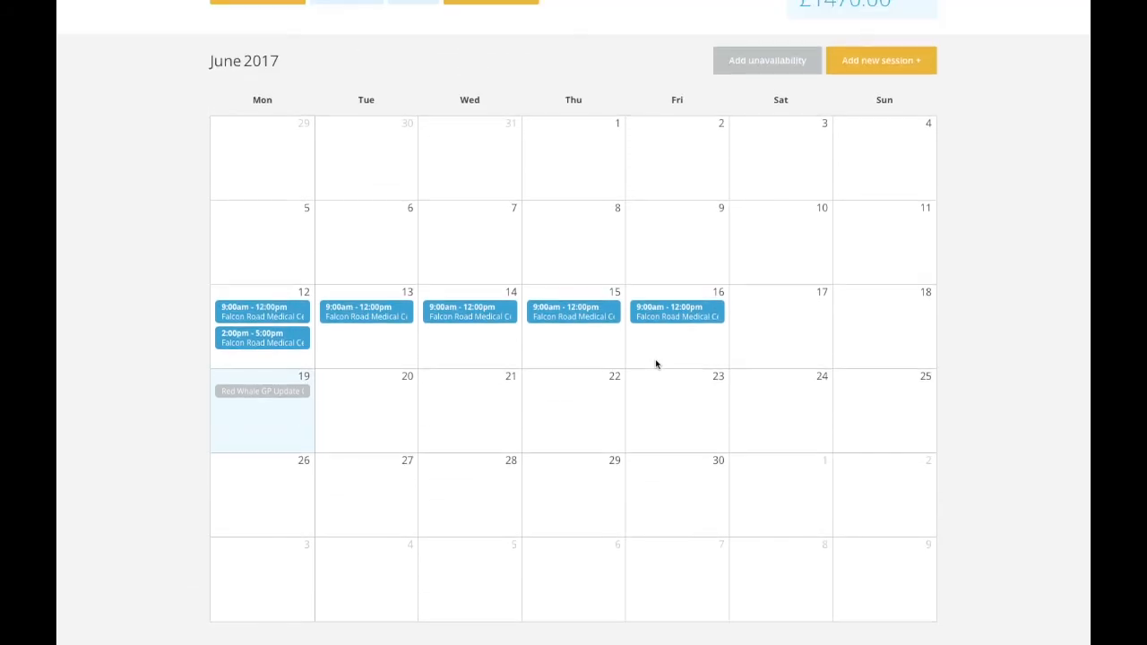
left_click(263, 20)
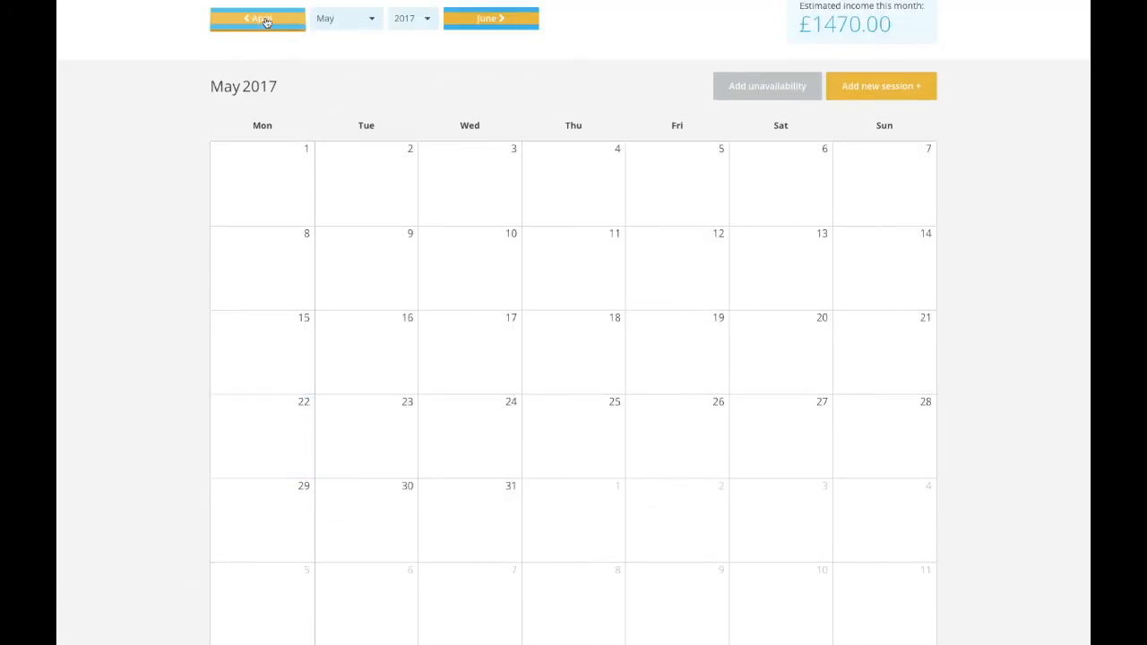